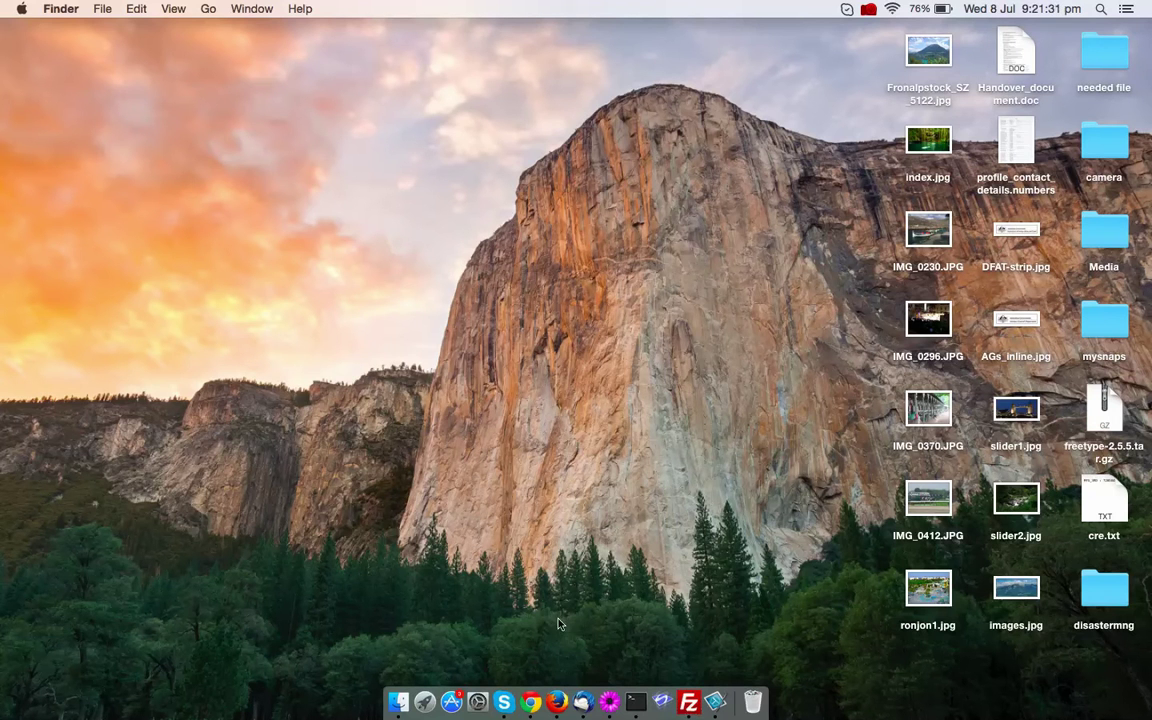
- Open imageoptim.com in a new Firefox tab, look over the page with the ImageOptim download, and minimize the browser
left_click(557, 702)
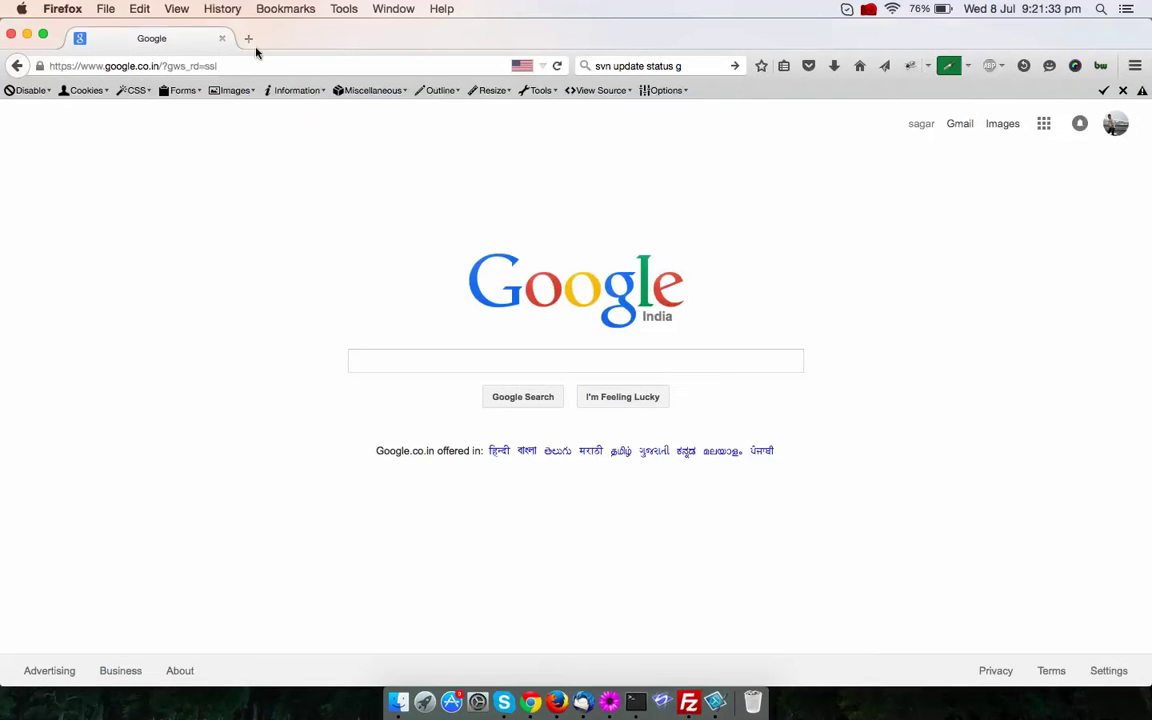
left_click(248, 40)
type("imageoptim.com/")
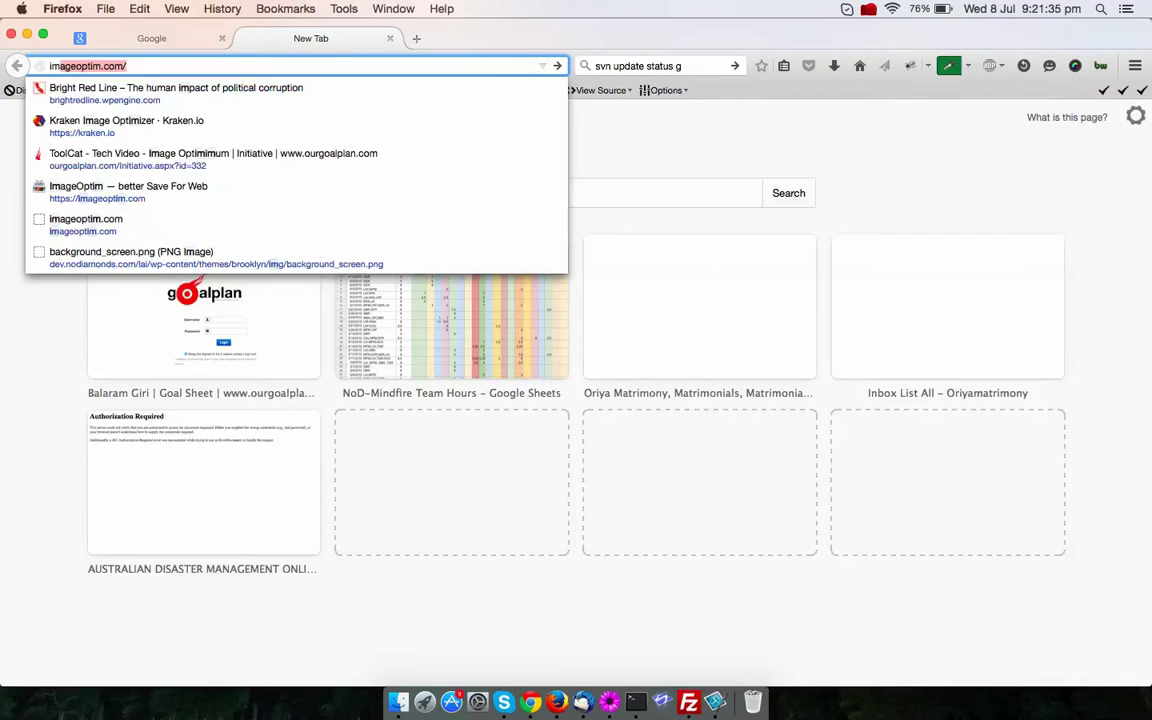
key("Return")
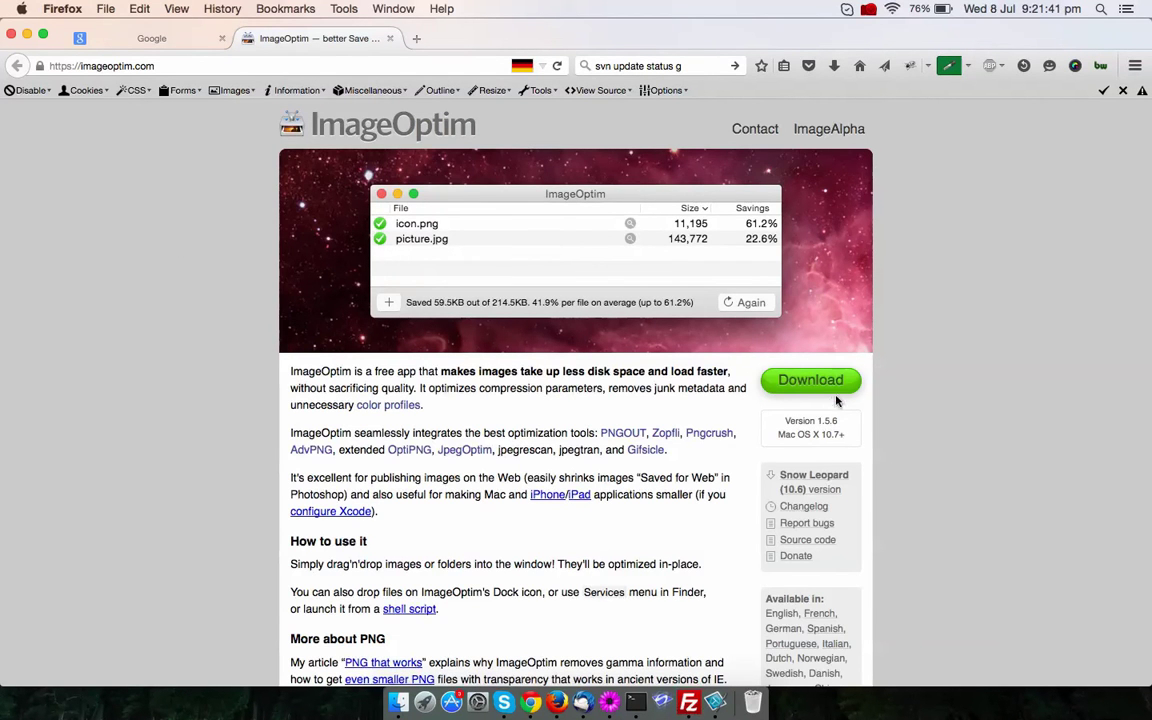
scroll(890, 390, "down", 4)
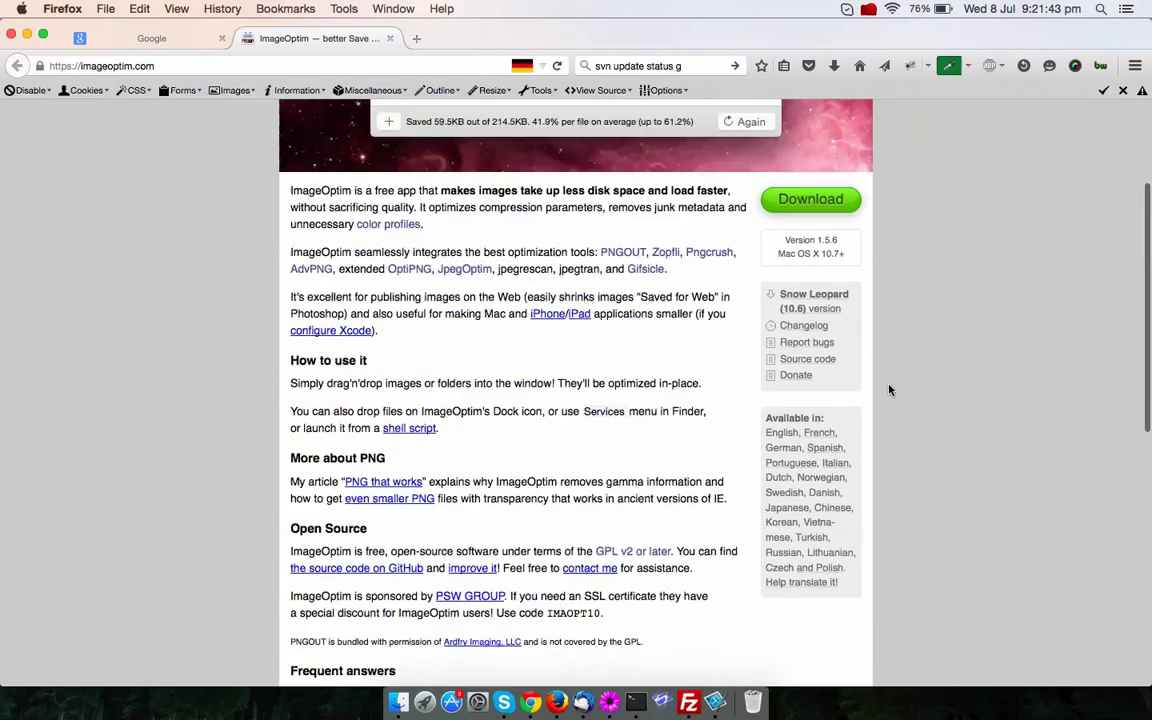
scroll(890, 390, "up", 4)
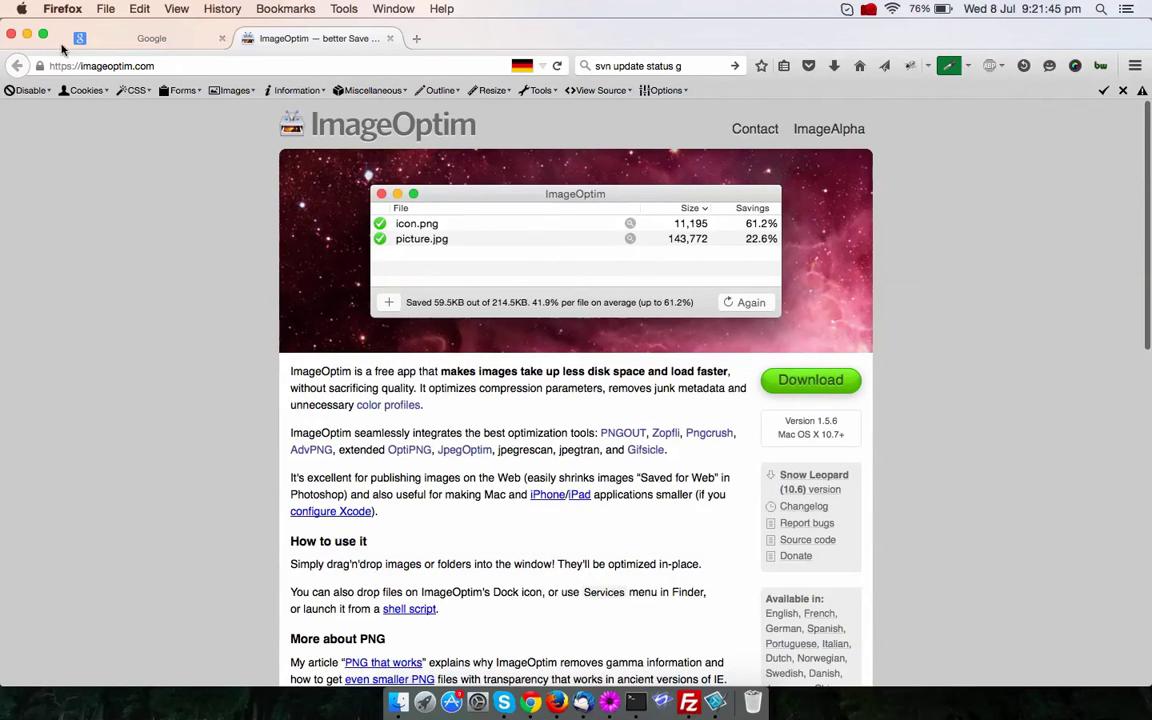
left_click(27, 34)
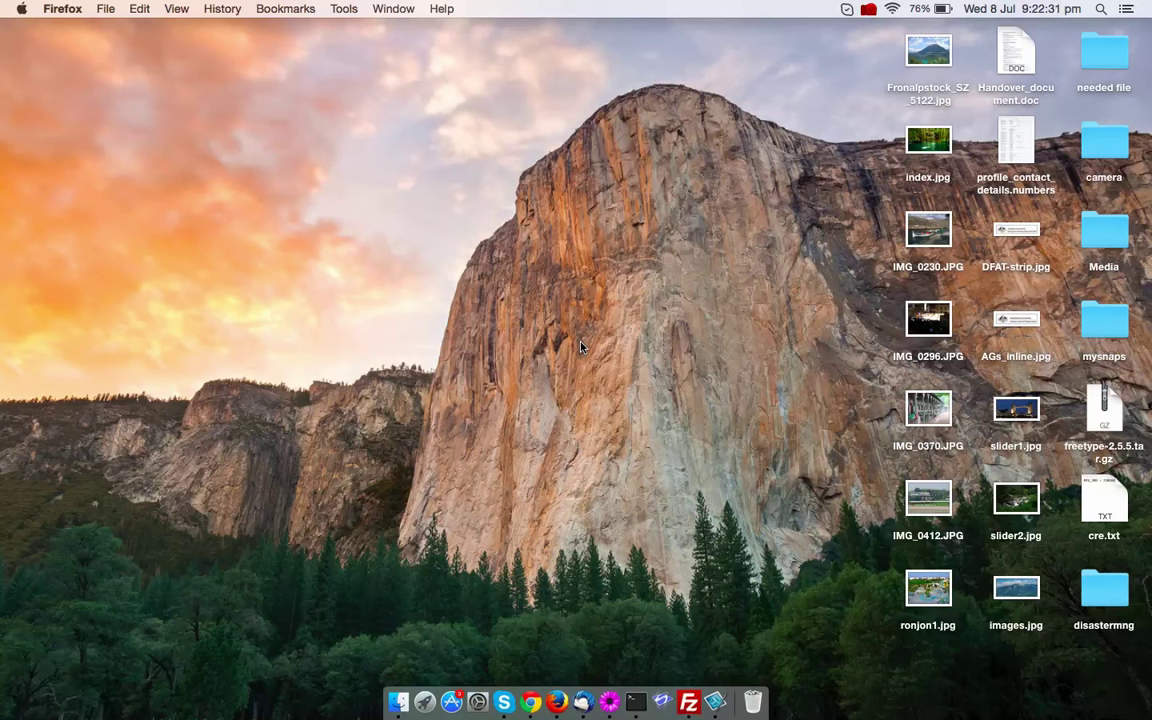
- Launch ImageOptim from the installed applications
key("F4")
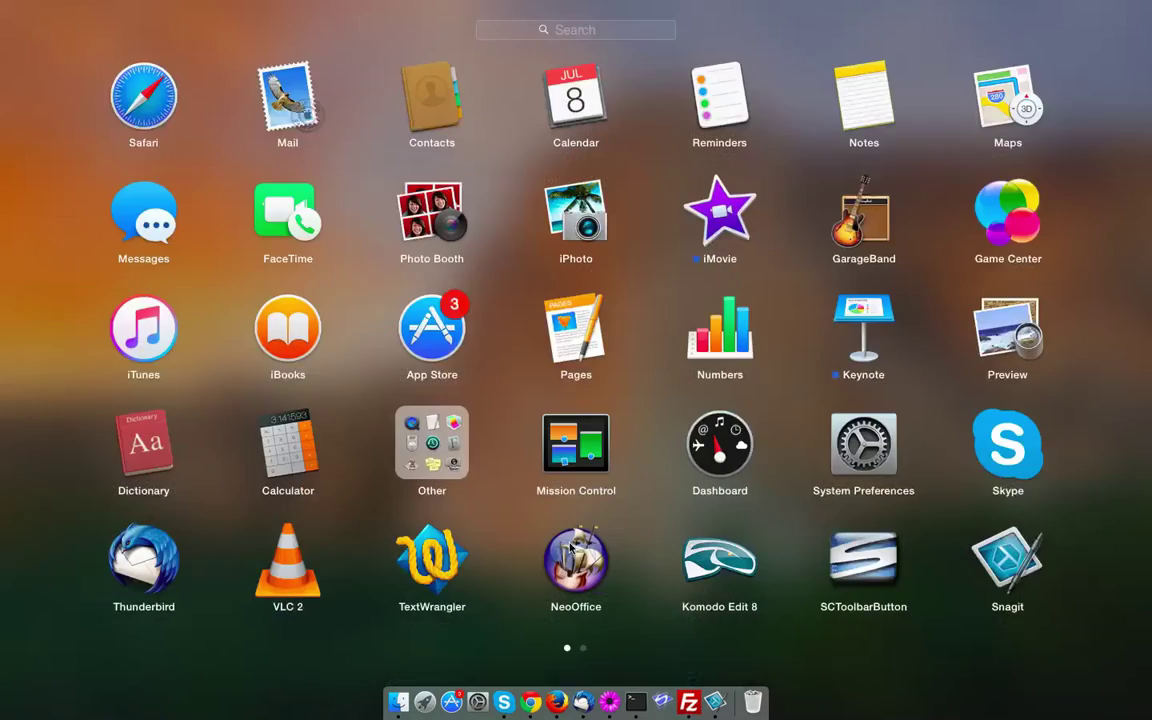
scroll(812, 303, "right", 3)
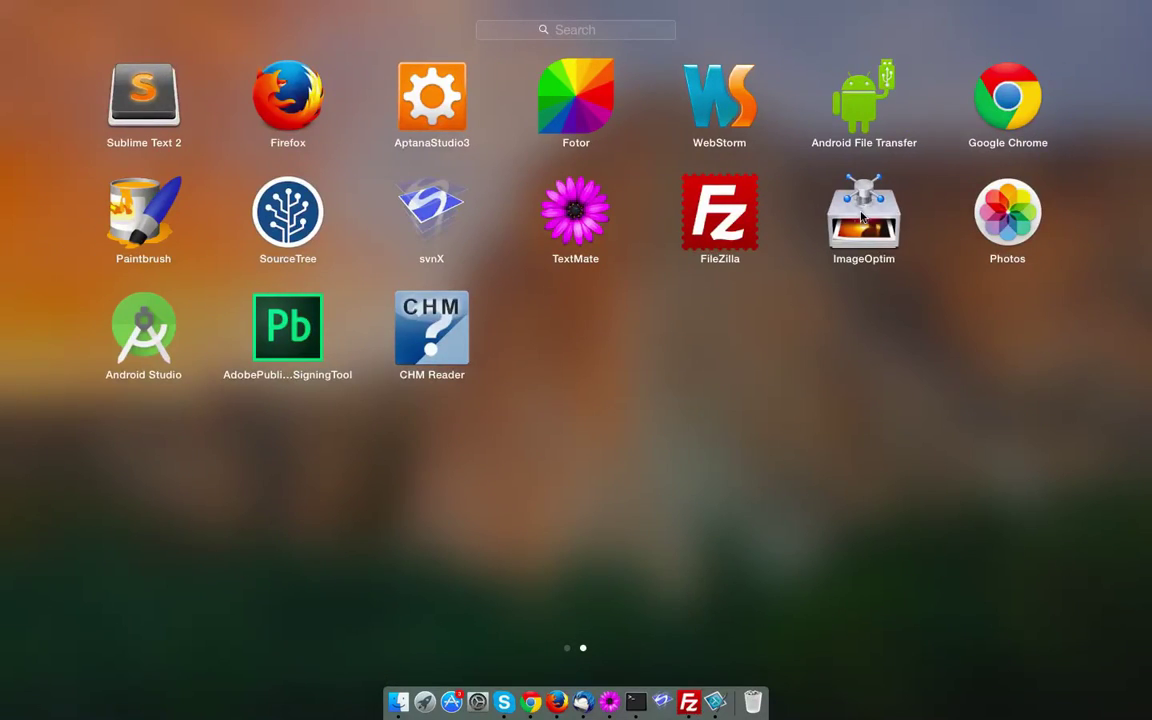
left_click(882, 278)
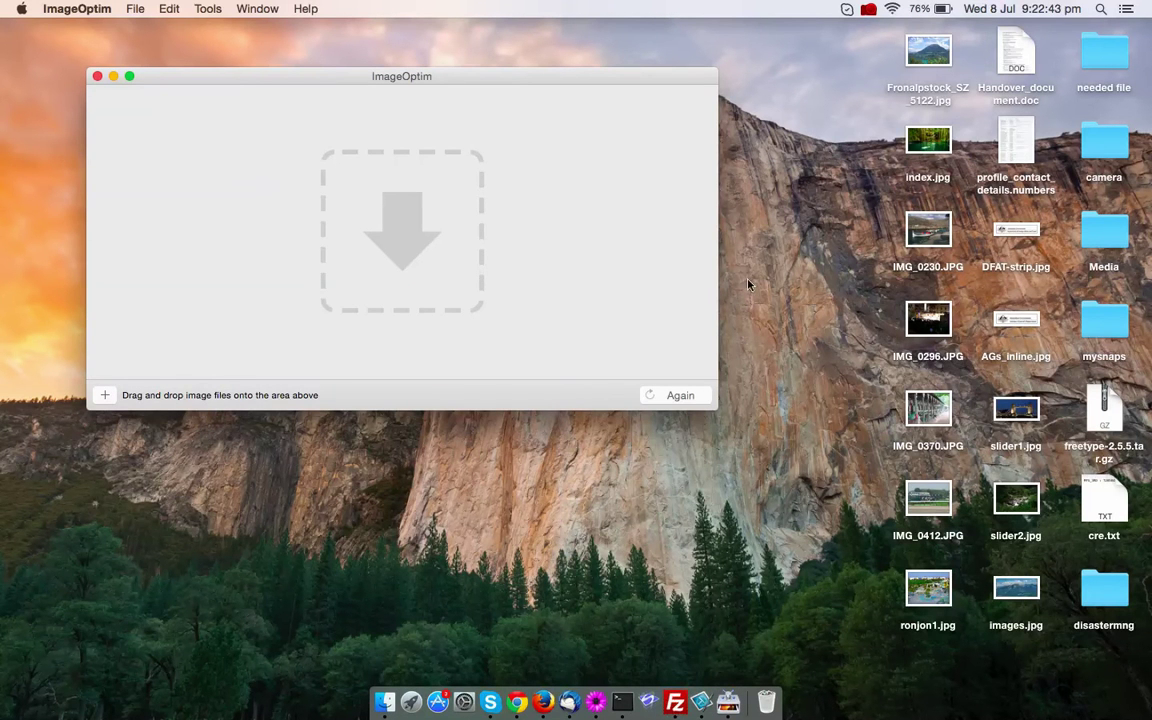
- Optimize the desktop image IMG_0370.JPG in ImageOptim and select its entry in the file list
left_click(928, 423)
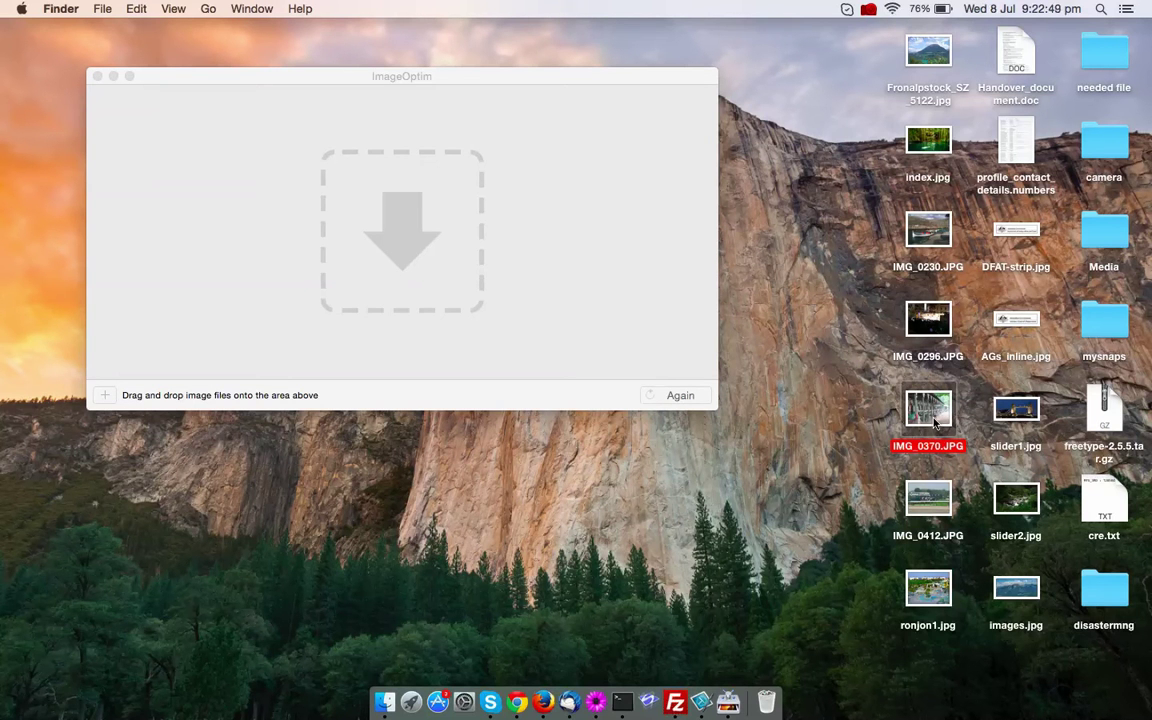
left_click_drag(934, 423, 355, 219)
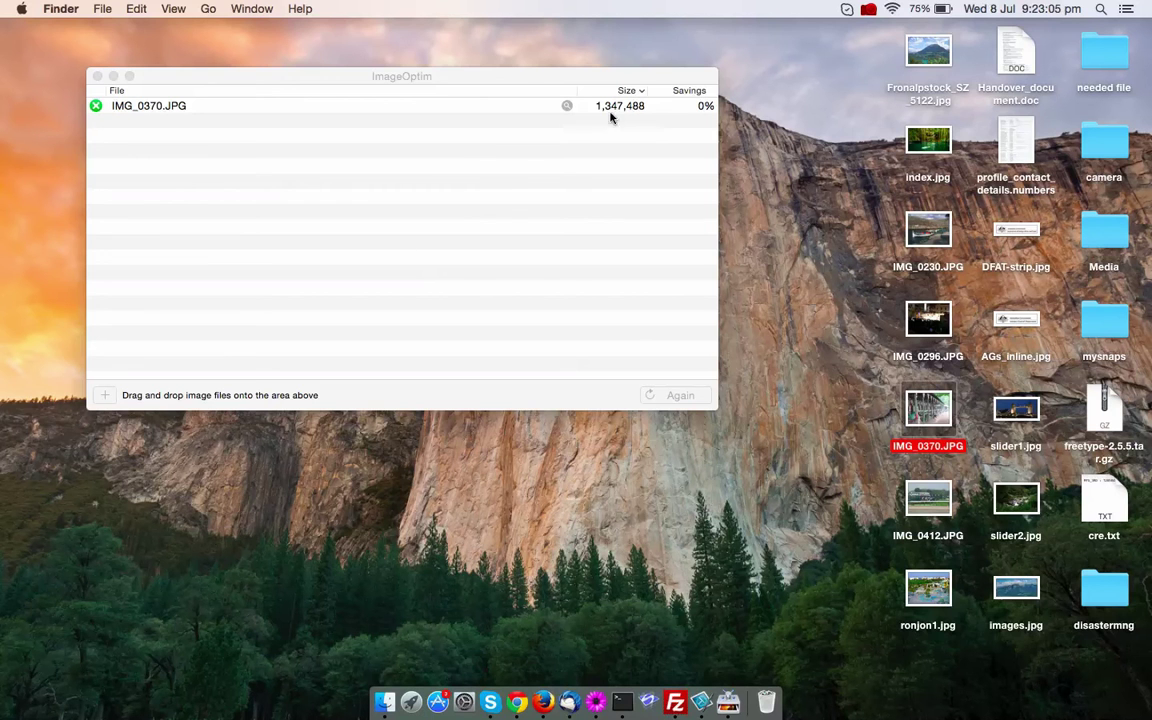
left_click(620, 110)
left_click(620, 110)
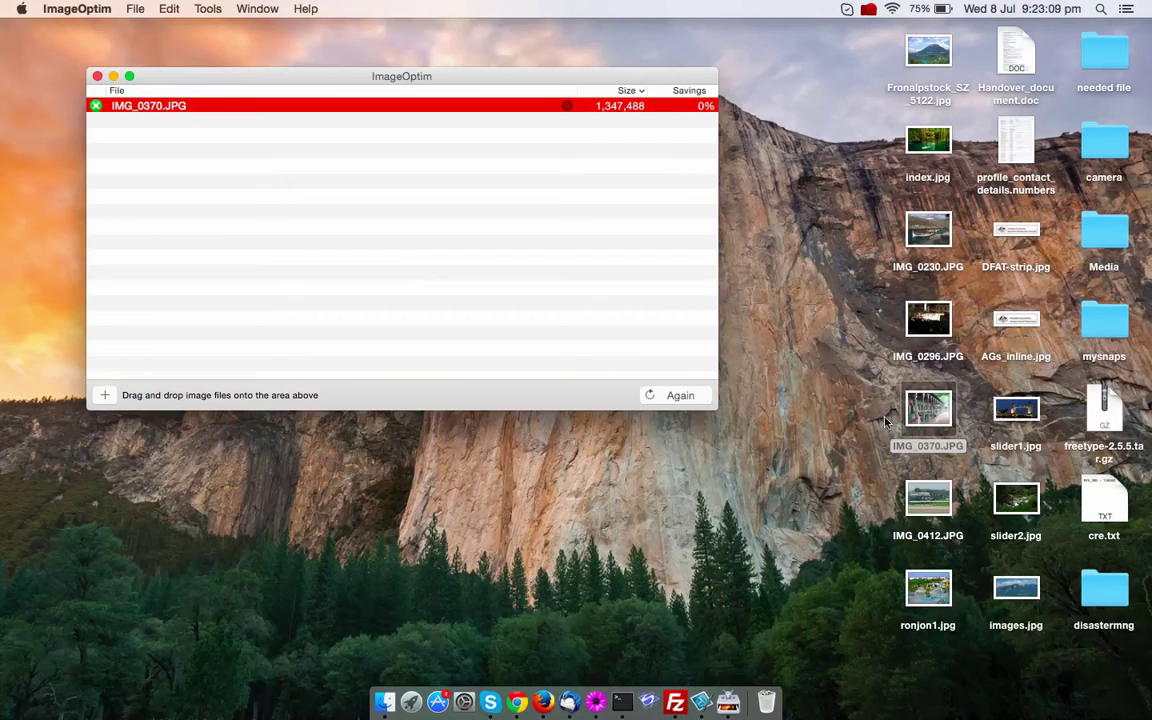
- Add the desktop image IMG_0412.JPG to ImageOptim for optimization and select its entry
left_click_drag(928, 500, 444, 287)
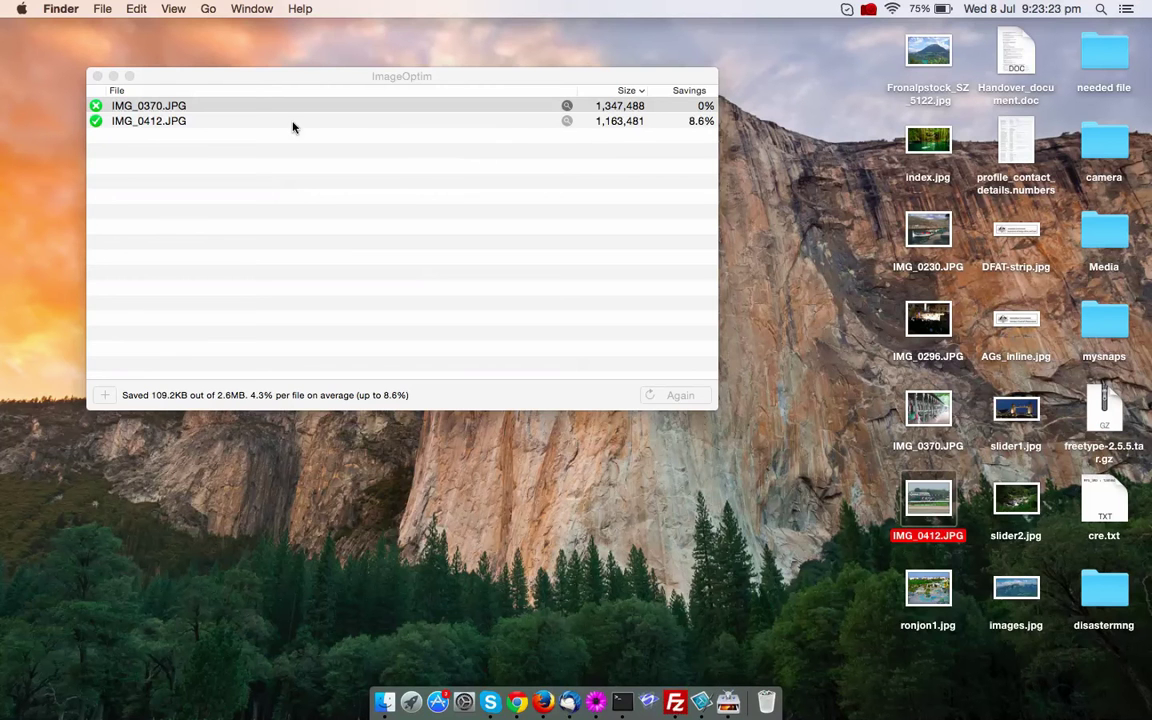
left_click(267, 121)
left_click(267, 121)
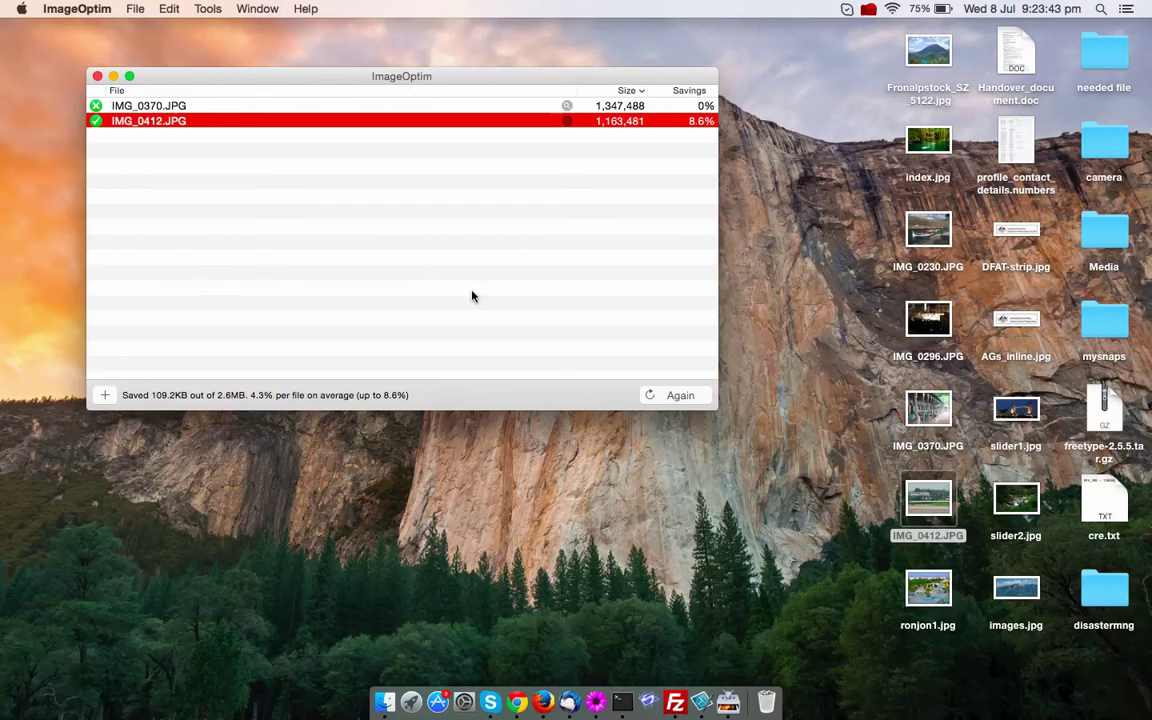
- In Finder, browse the nod folder through travelsavvymom and wp-content to the uploads_back folder
left_click(386, 700)
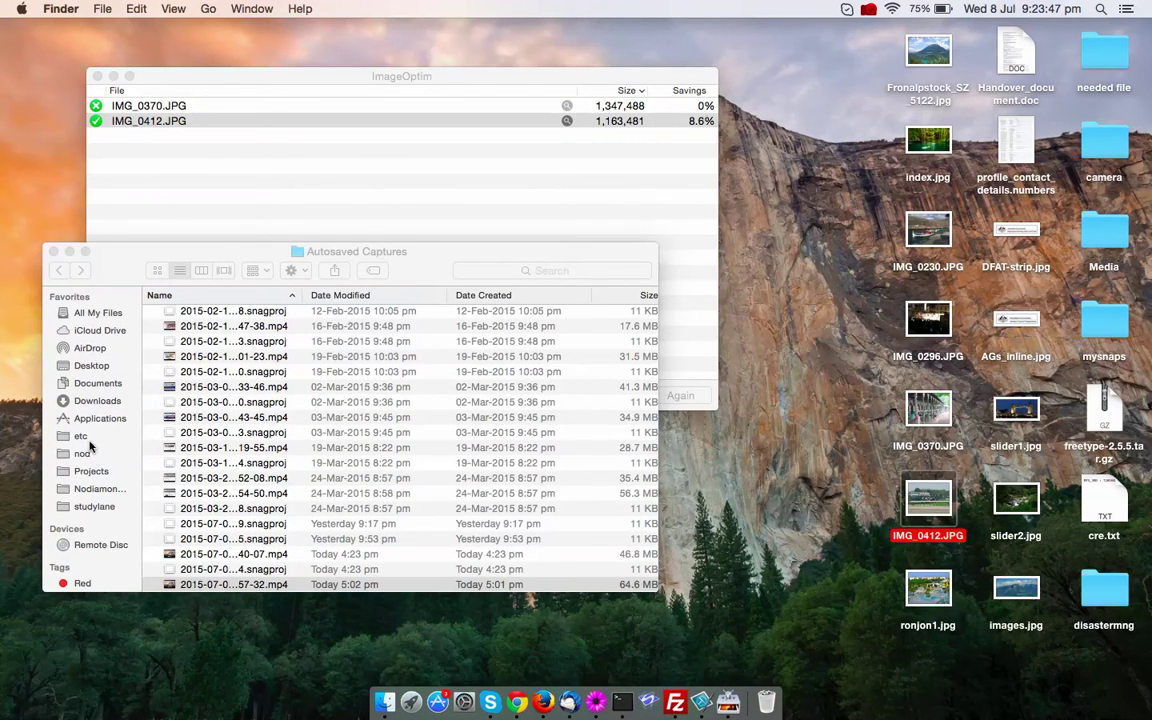
left_click(84, 452)
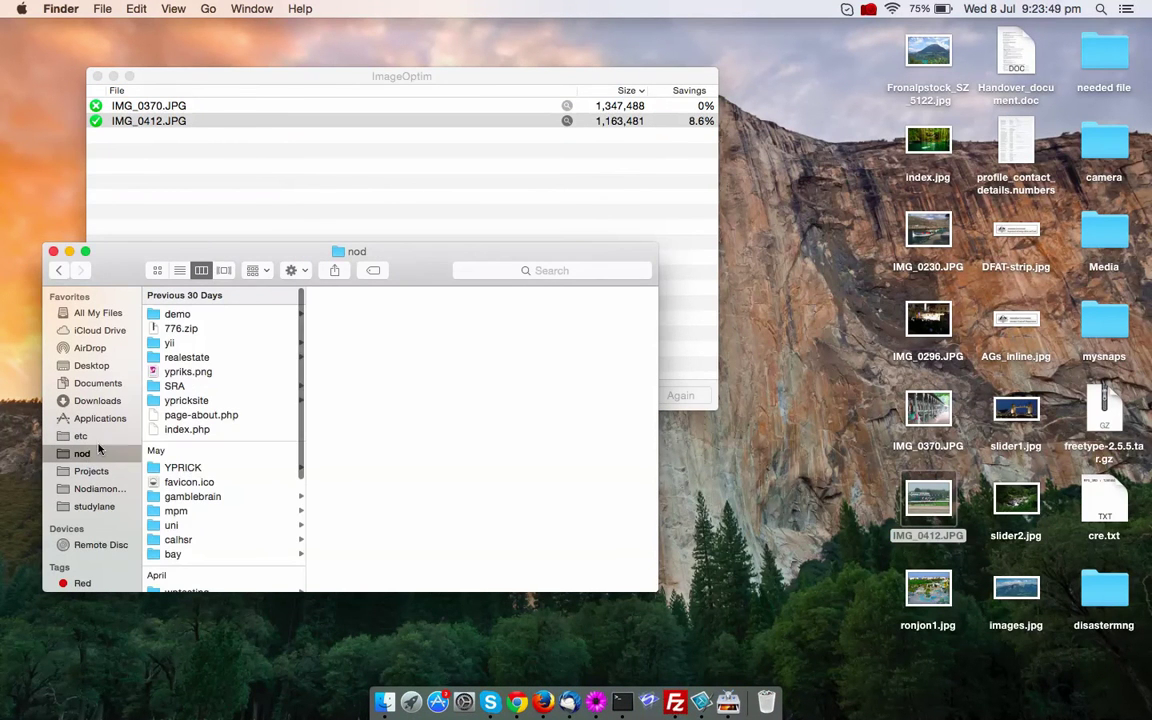
left_click(58, 270)
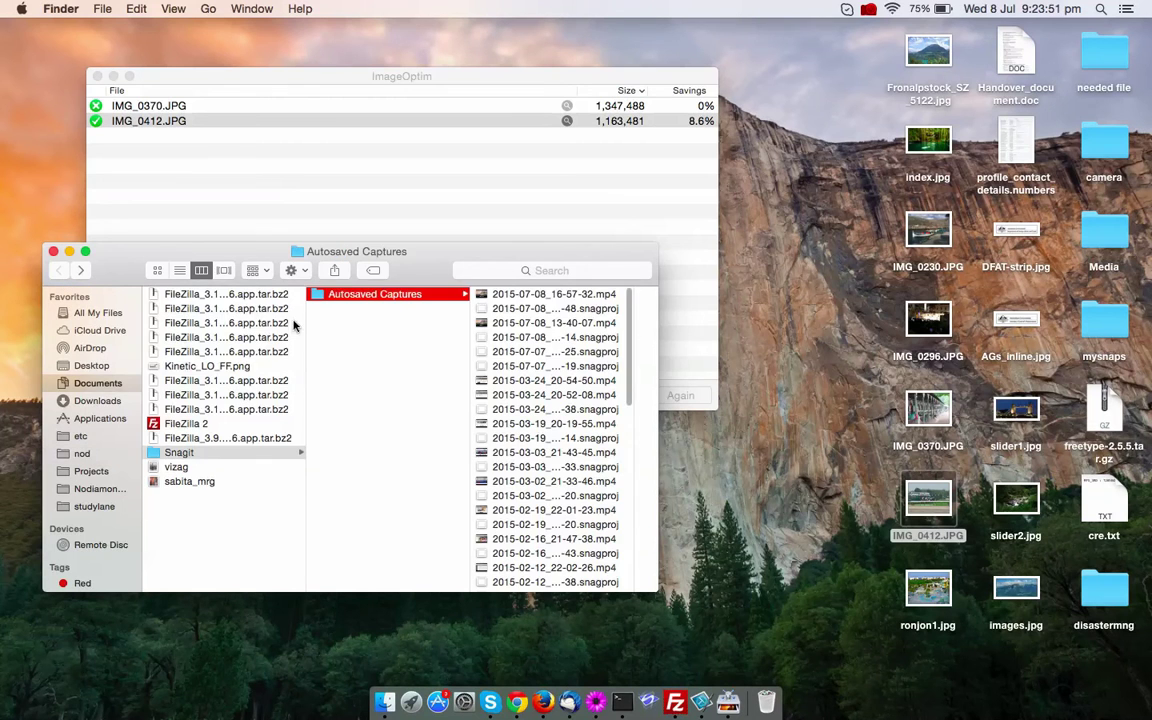
left_click(100, 453)
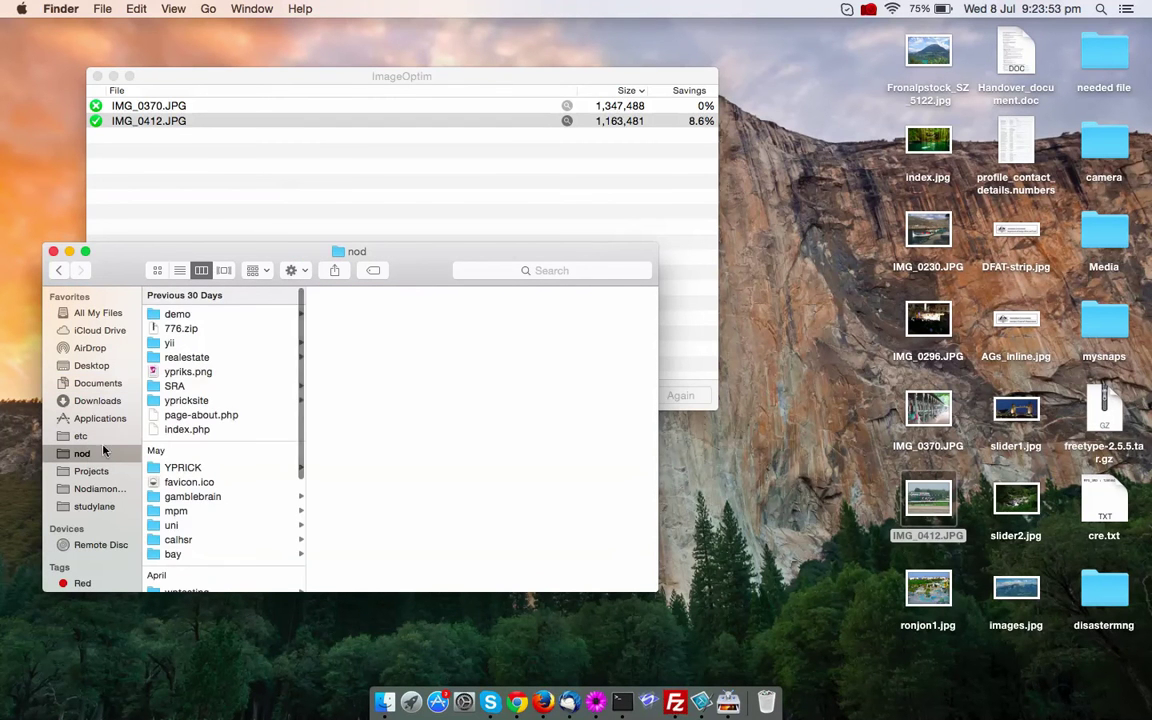
scroll(222, 502, "down", 4)
left_click(237, 447)
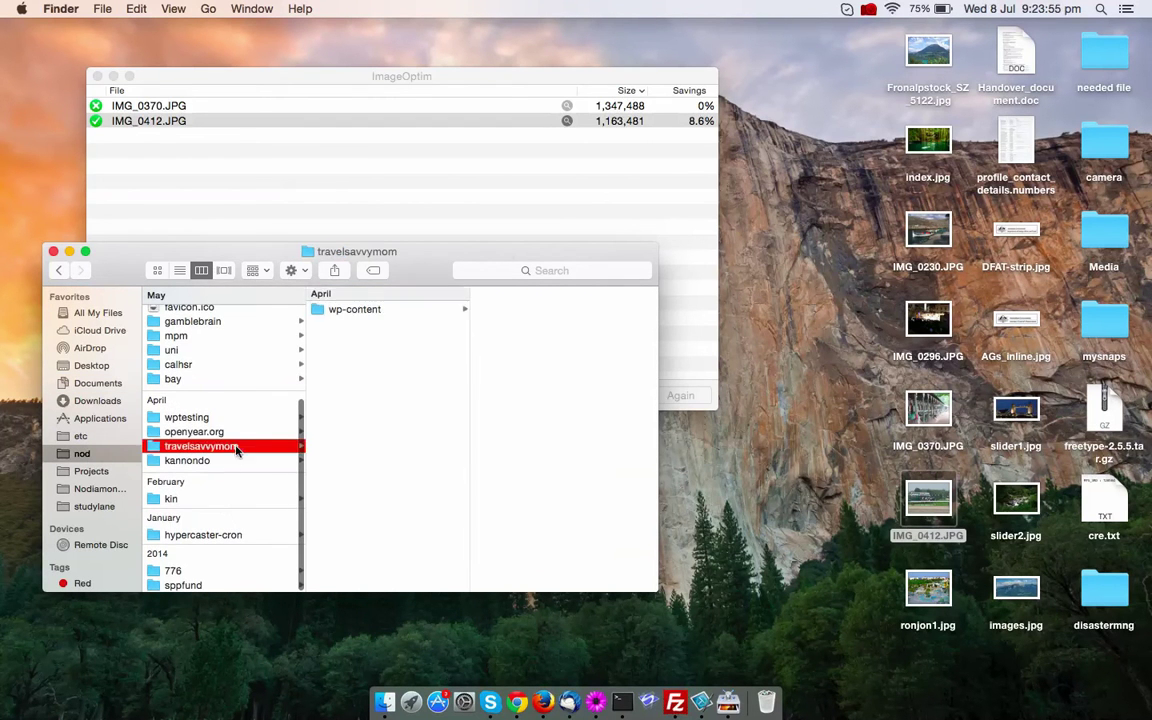
left_click(463, 310)
left_click(508, 322)
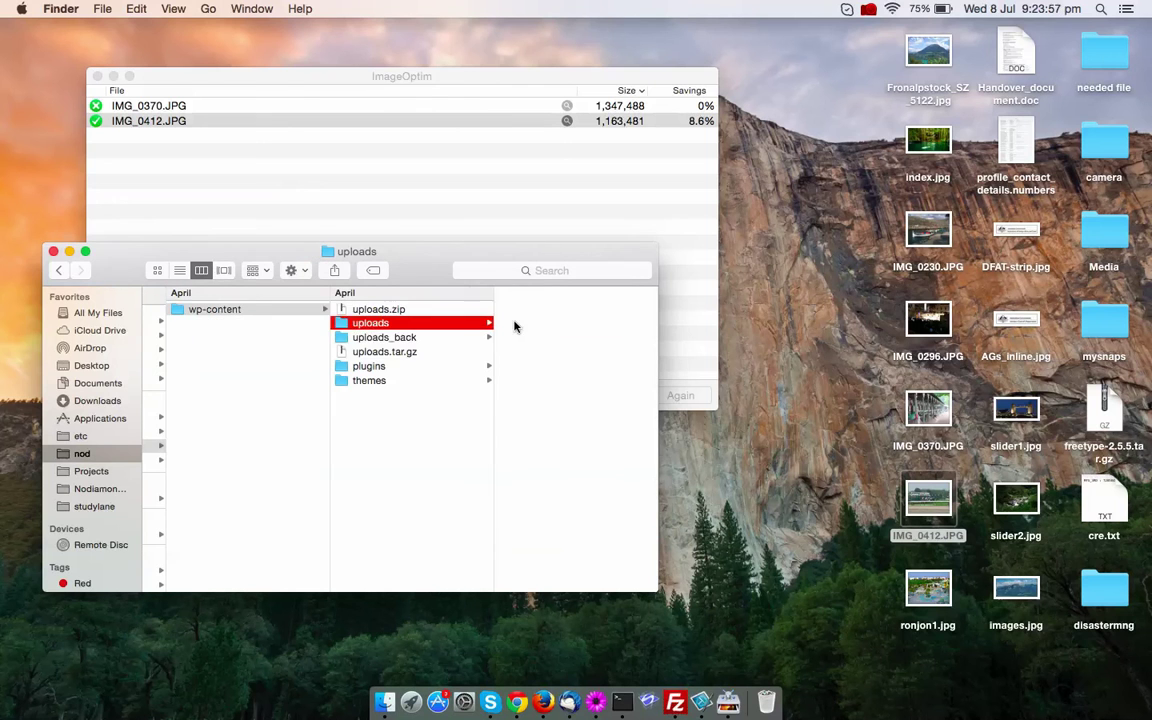
key("Down")
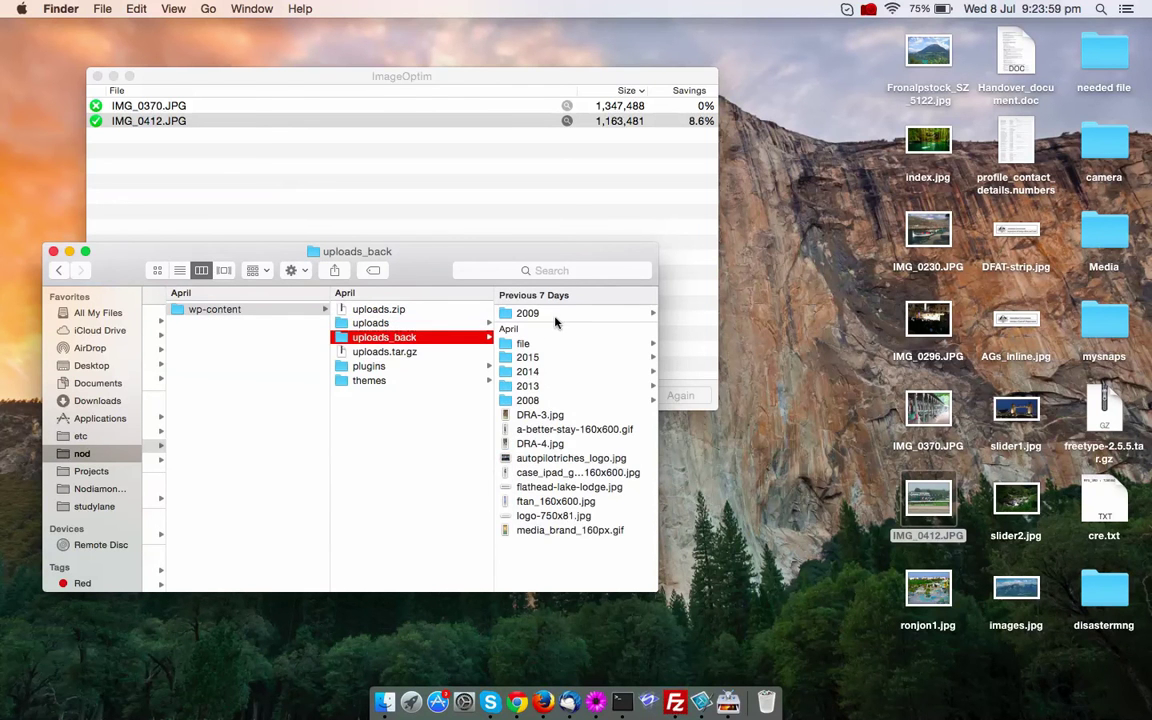
- Add the whole 07 folder inside 2009 to ImageOptim for batch optimization and minimize the Finder window
left_click(555, 316)
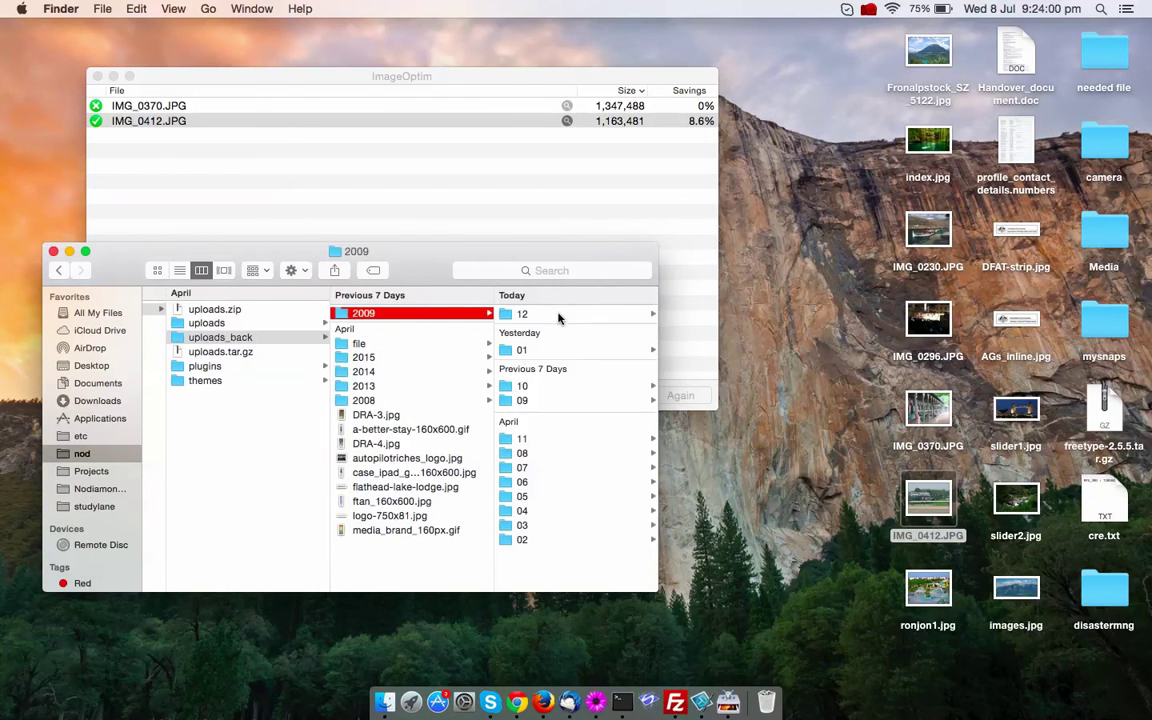
left_click(523, 468)
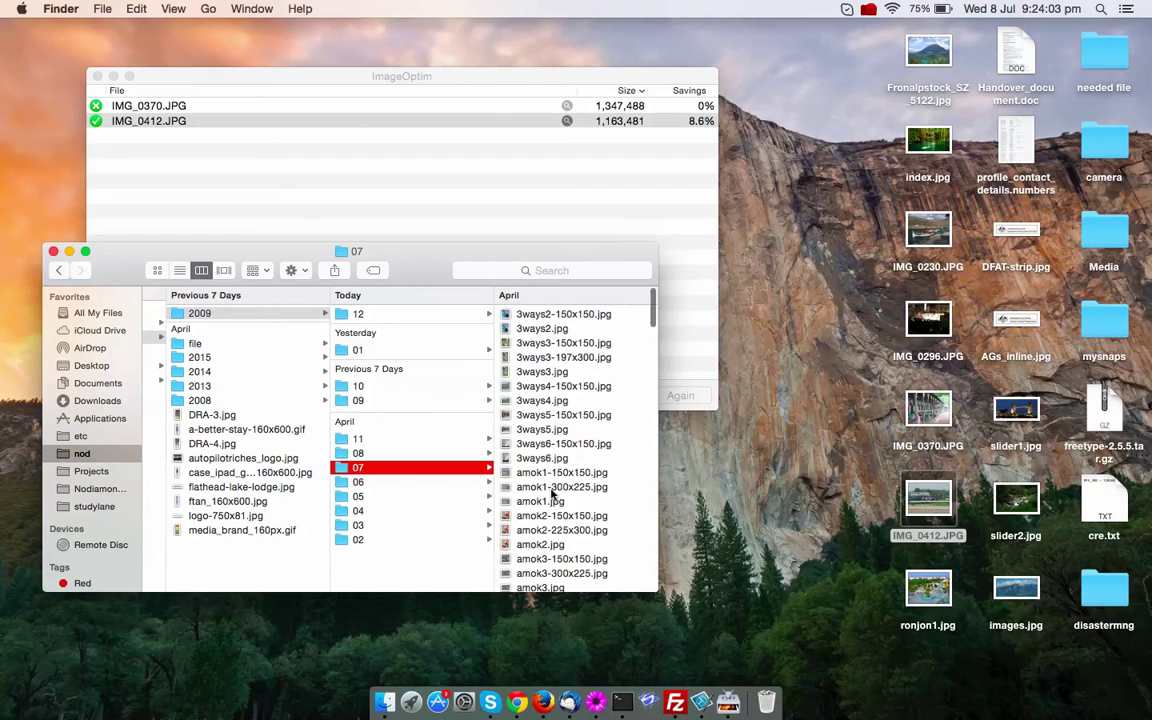
scroll(551, 493, "down", 15)
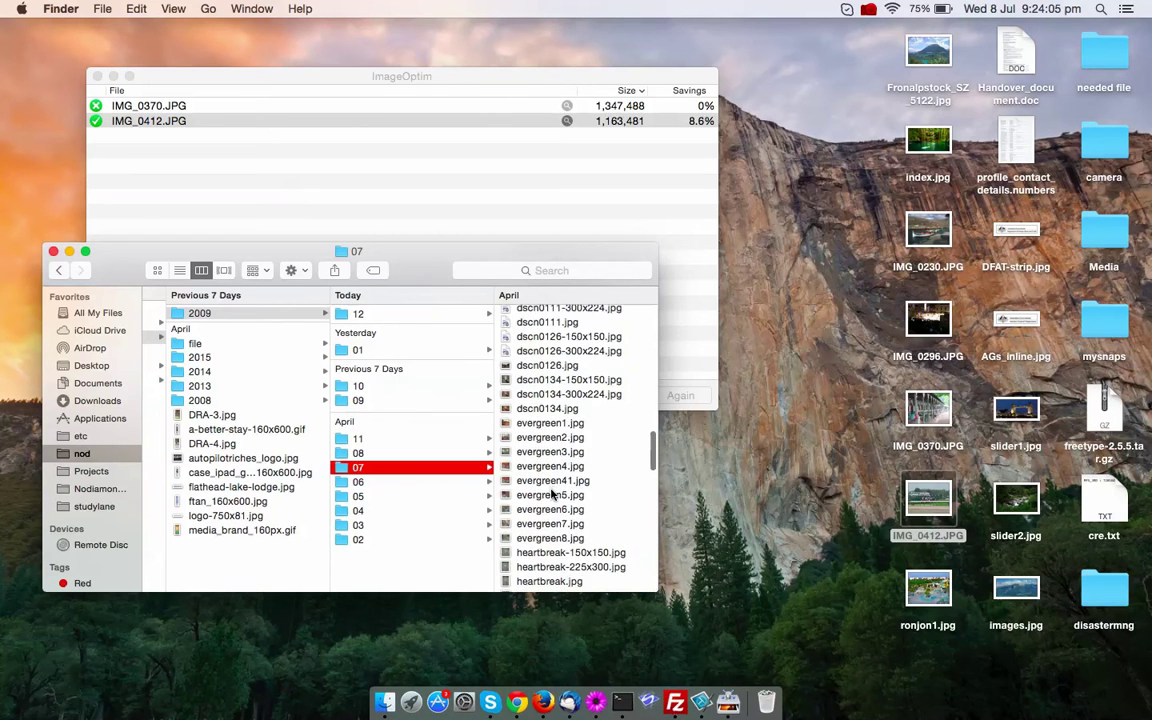
scroll(551, 493, "down", 5)
scroll(551, 493, "up", 15)
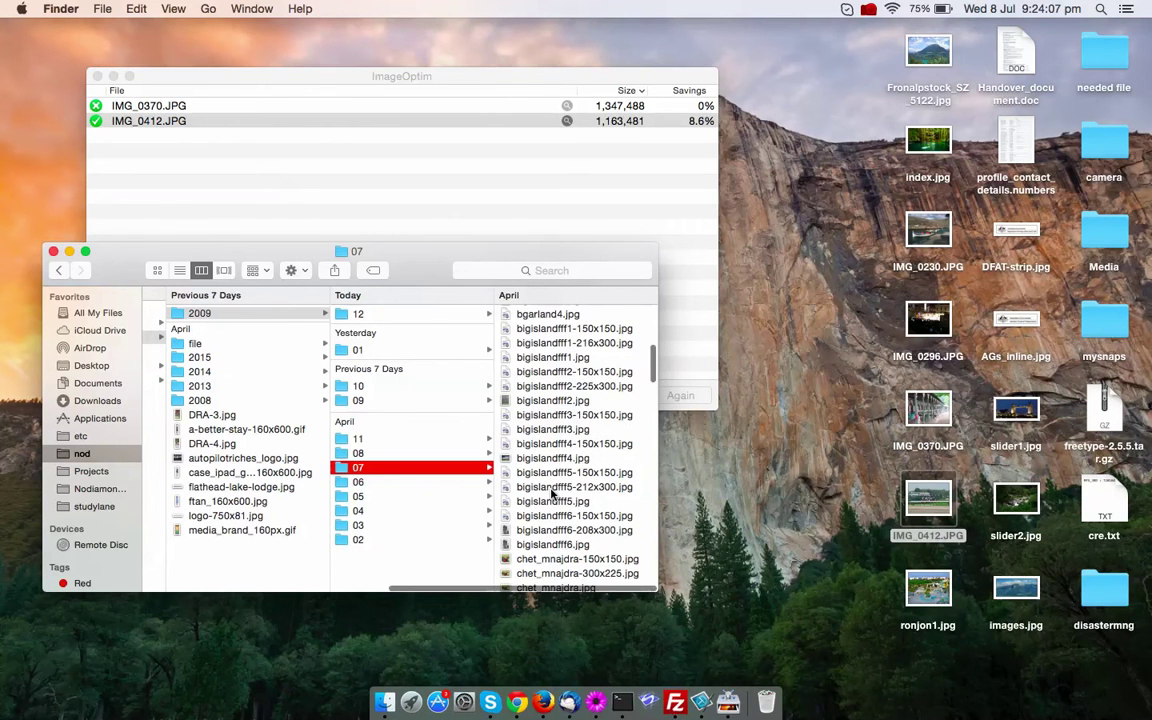
left_click_drag(357, 467, 288, 200)
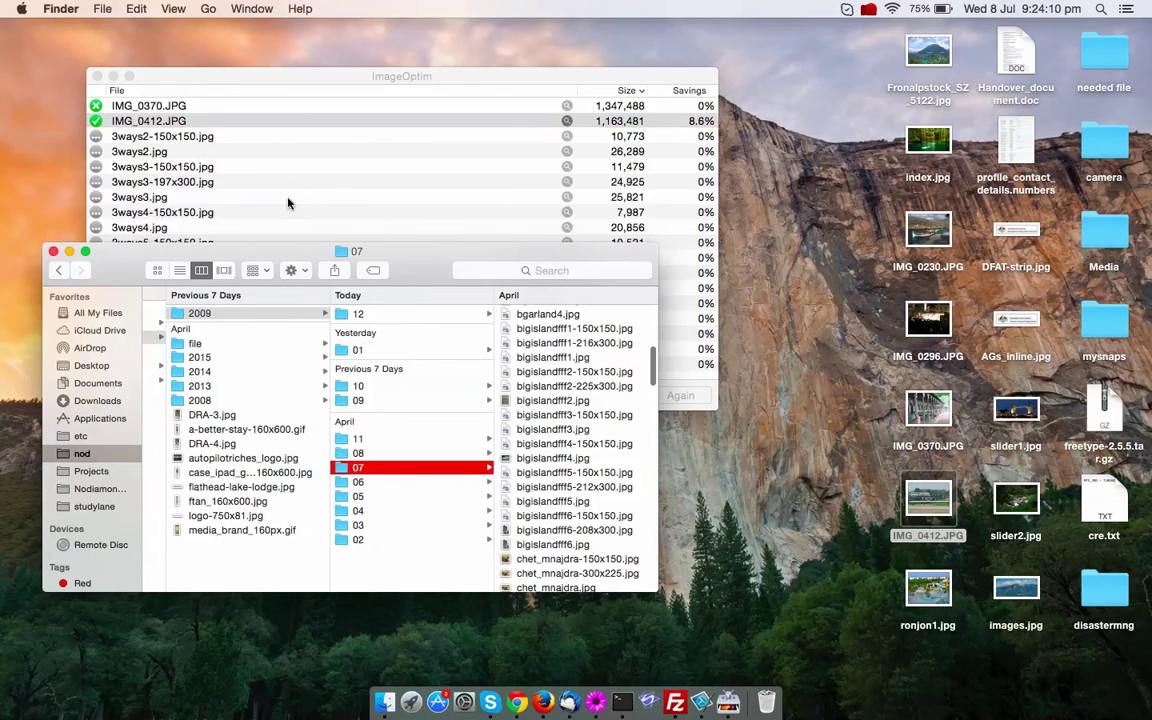
left_click(70, 254)
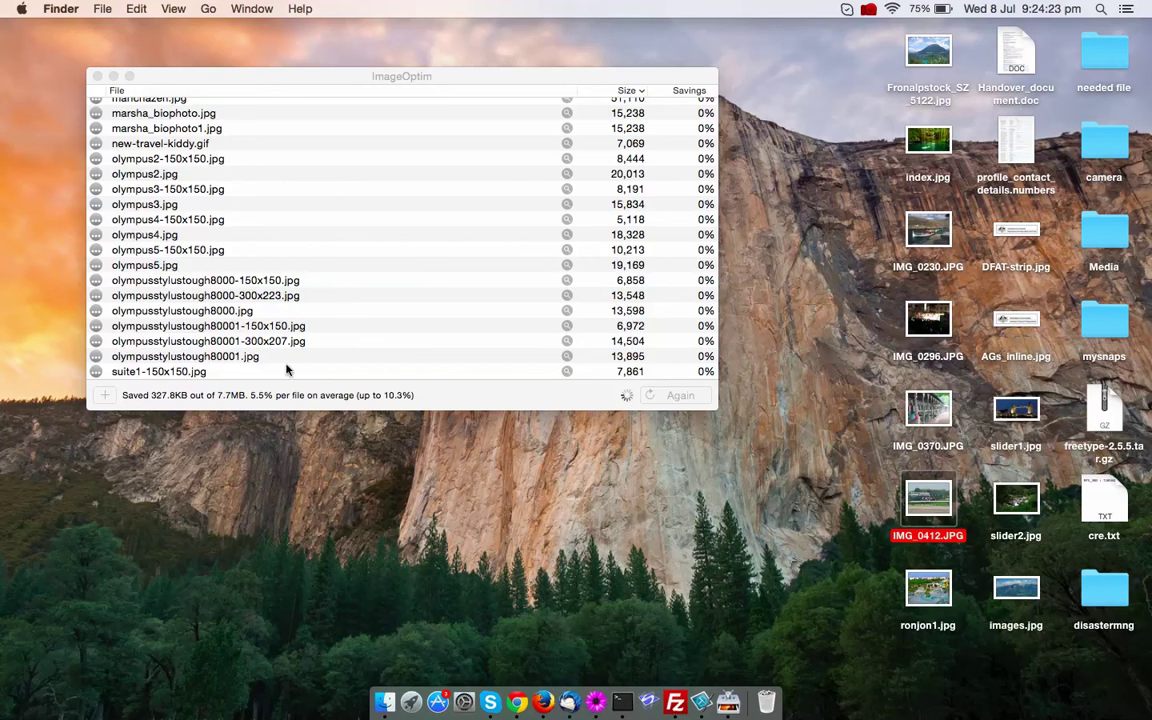
scroll(437, 276, "up", 10)
scroll(437, 276, "up", 10)
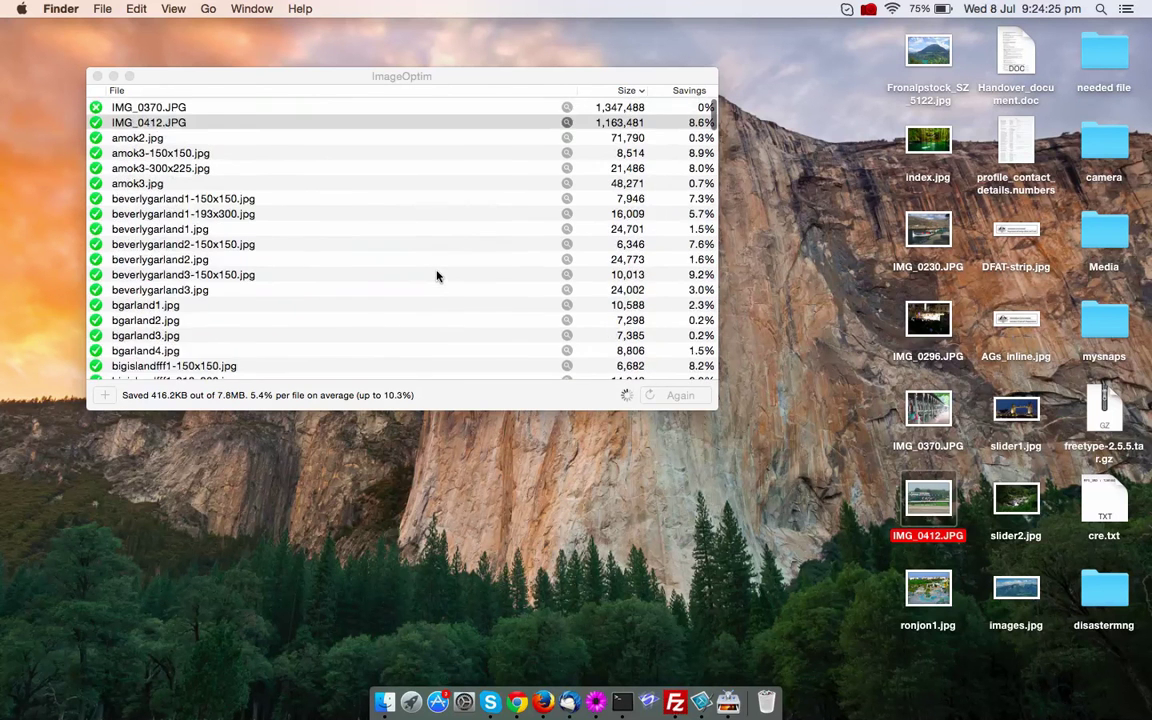
scroll(437, 276, "down", 15)
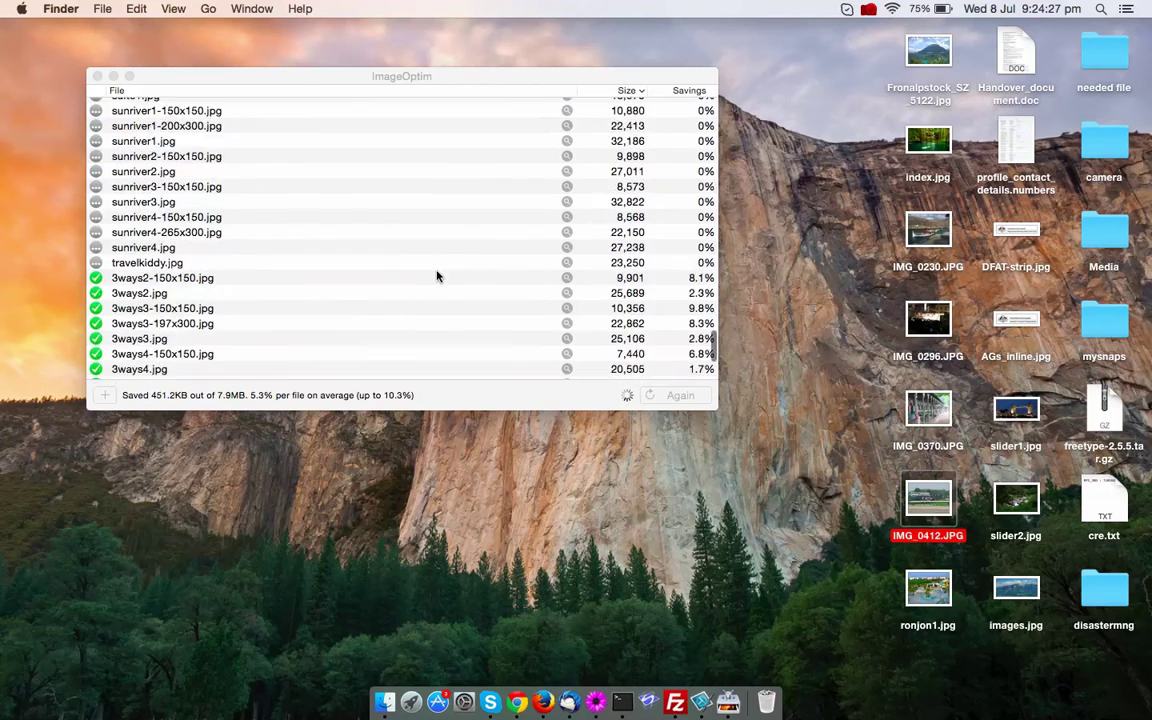
scroll(437, 276, "up", 5)
scroll(437, 276, "up", 5)
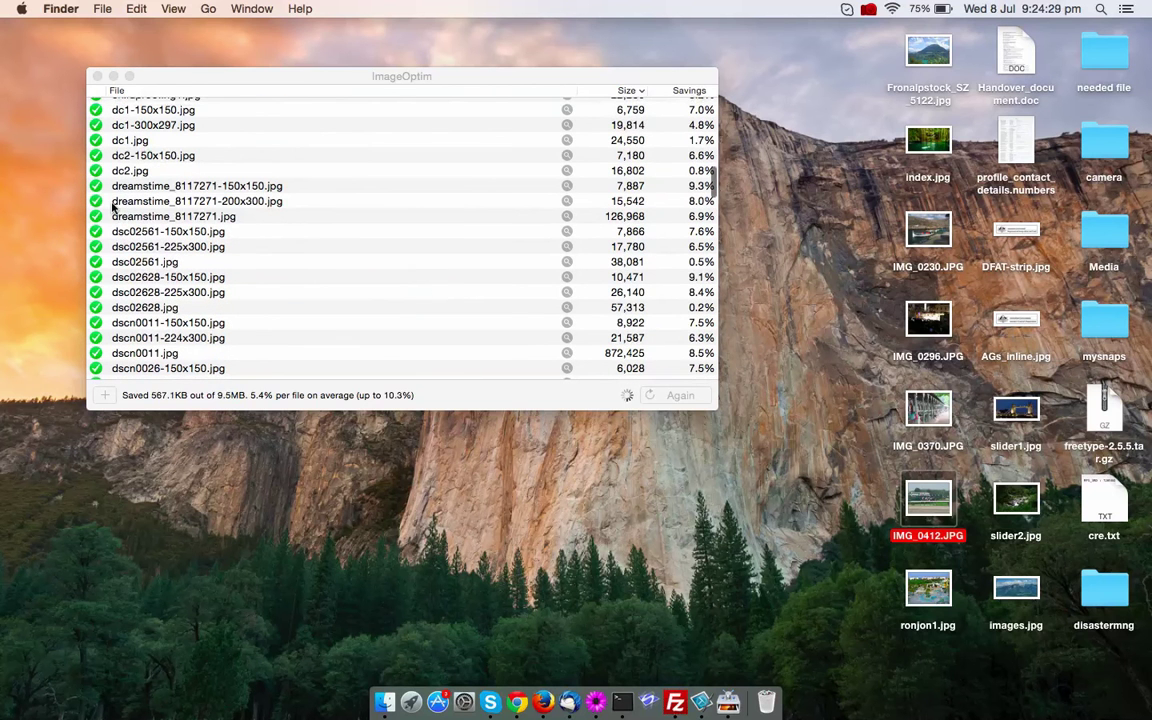
left_click(100, 206)
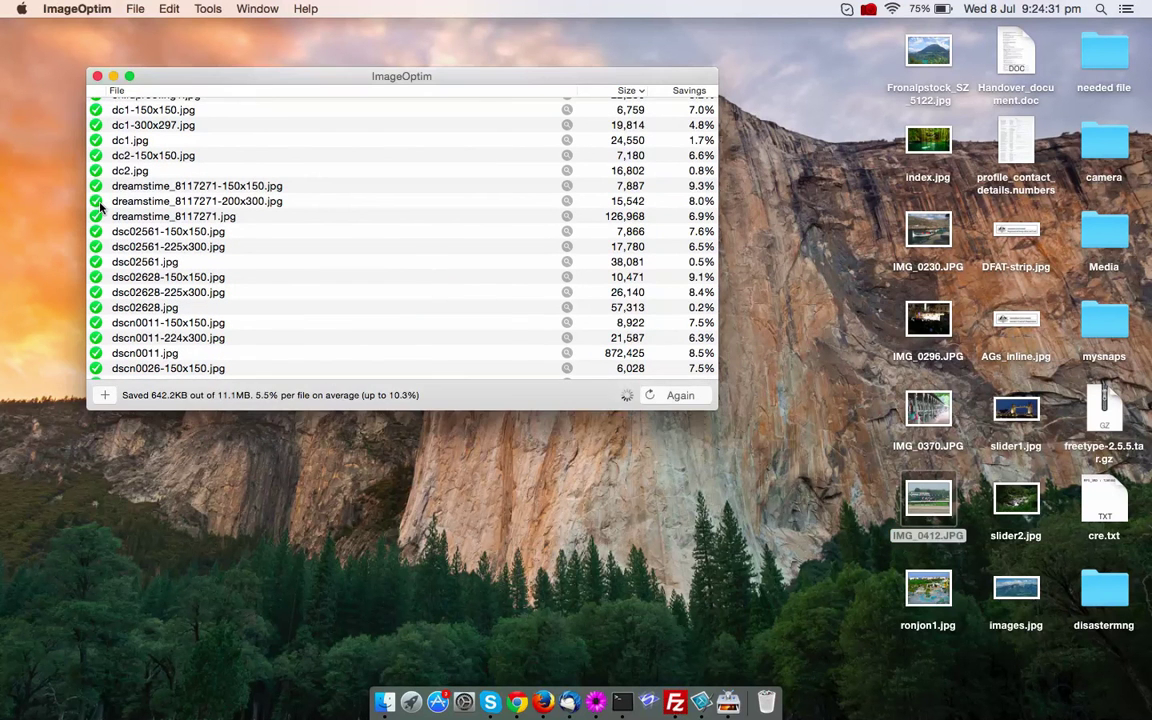
left_click(140, 201)
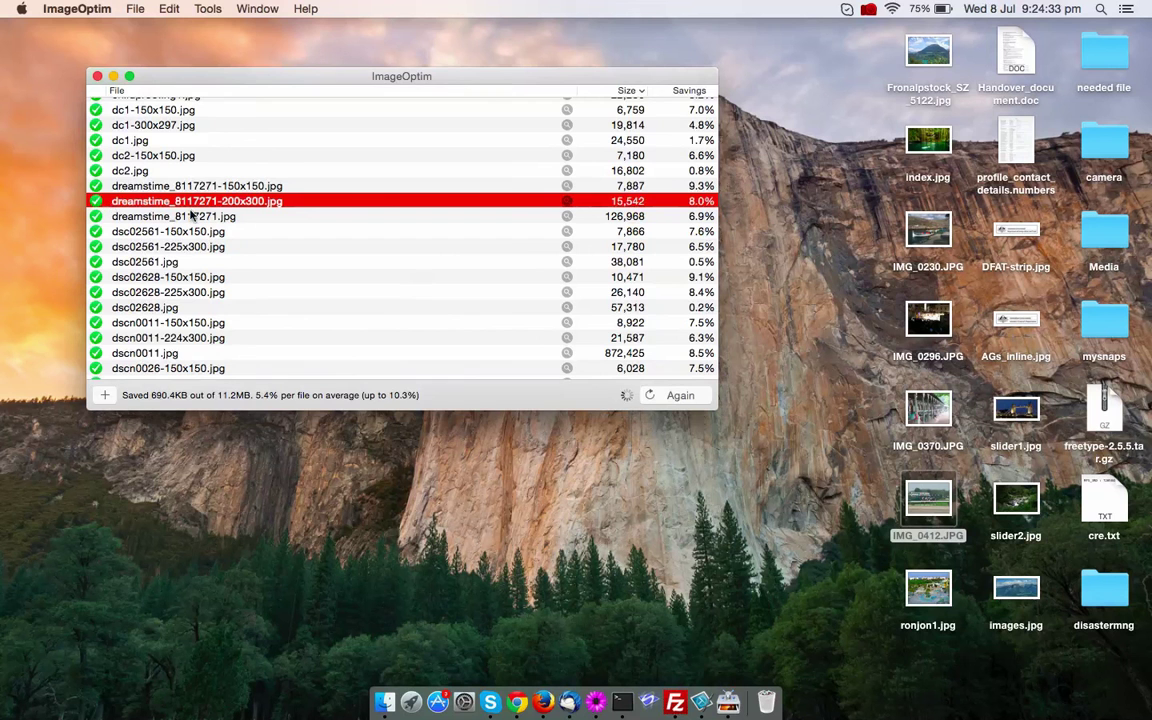
- Check the end of the file list, select 3ways2-150x150.jpg, and review the sizes and savings across the whole batch
scroll(272, 257, "down", 5)
scroll(272, 257, "down", 15)
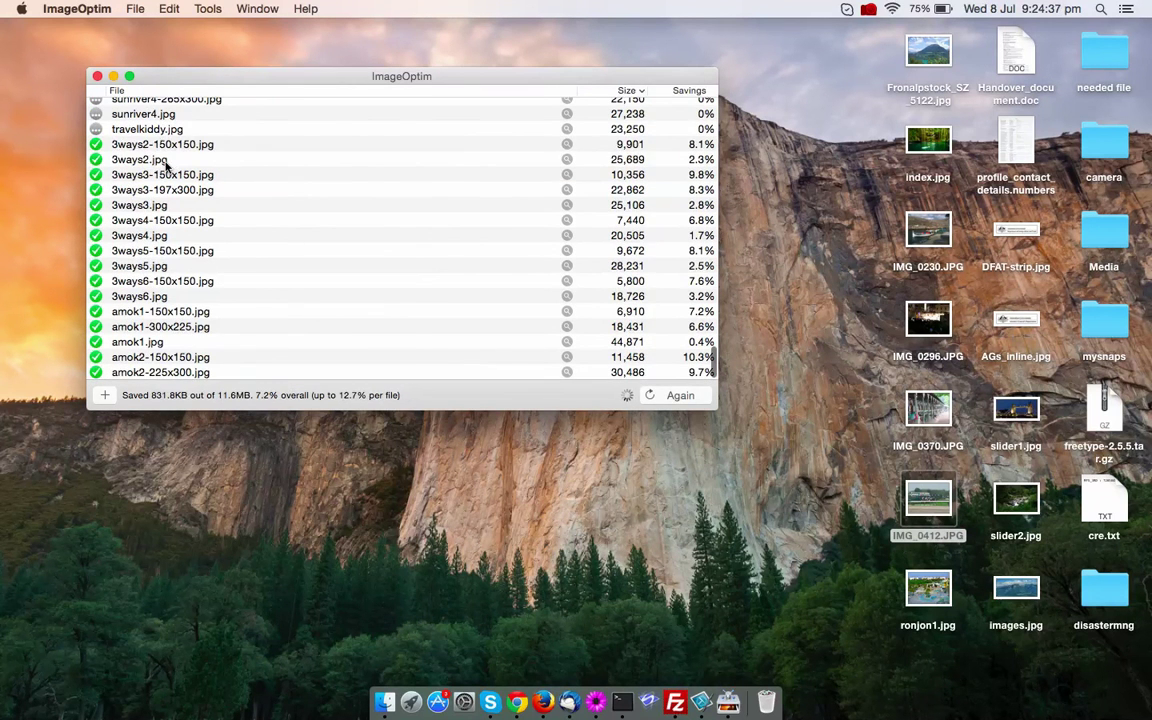
left_click(265, 146)
scroll(265, 172, "up", 2)
scroll(265, 172, "up", 1)
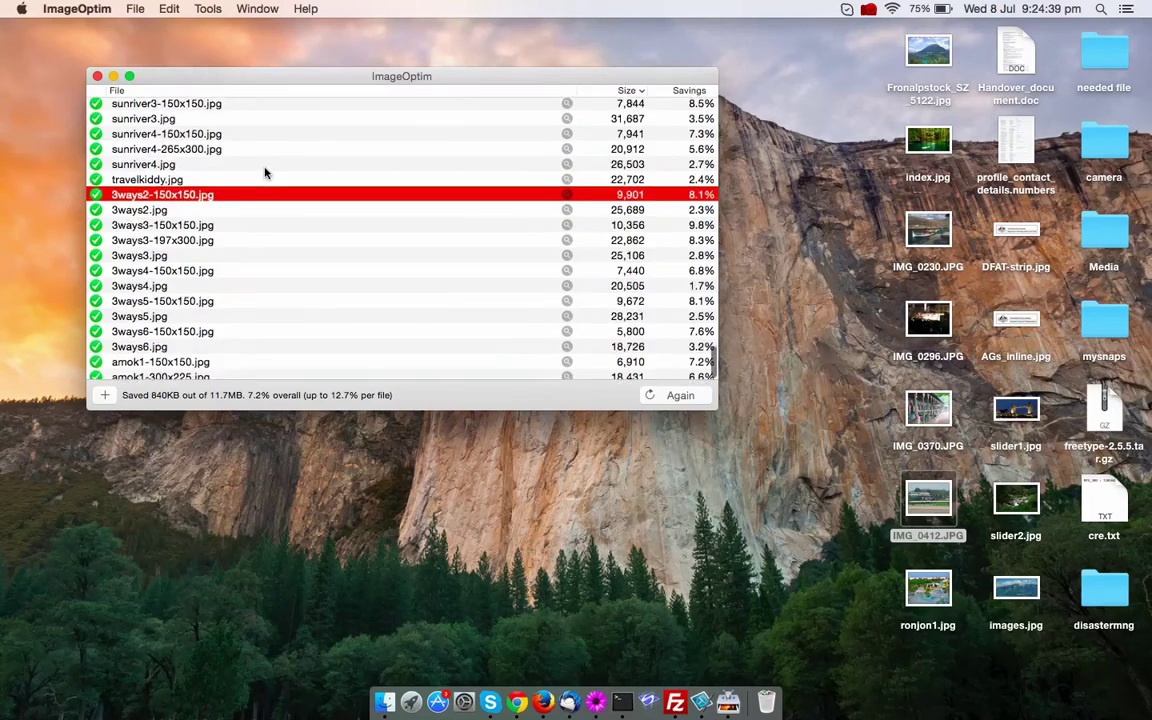
scroll(265, 172, "down", 2)
scroll(265, 172, "up", 10)
scroll(265, 172, "up", 5)
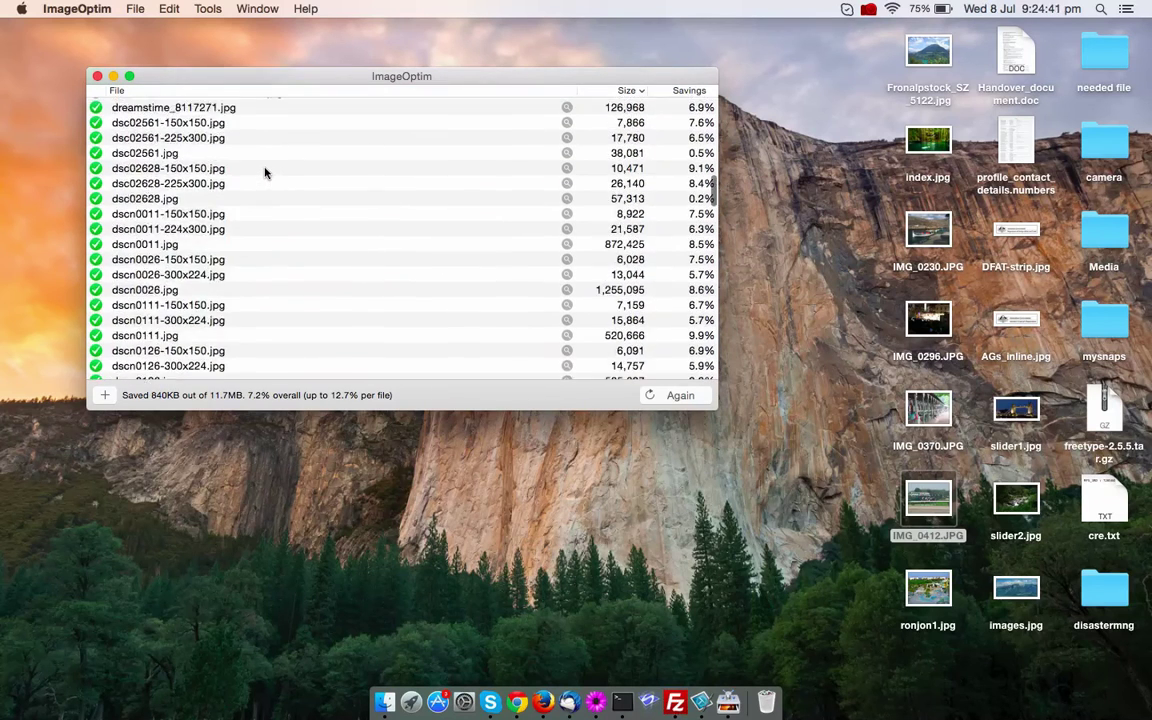
scroll(265, 172, "down", 10)
scroll(265, 172, "down", 20)
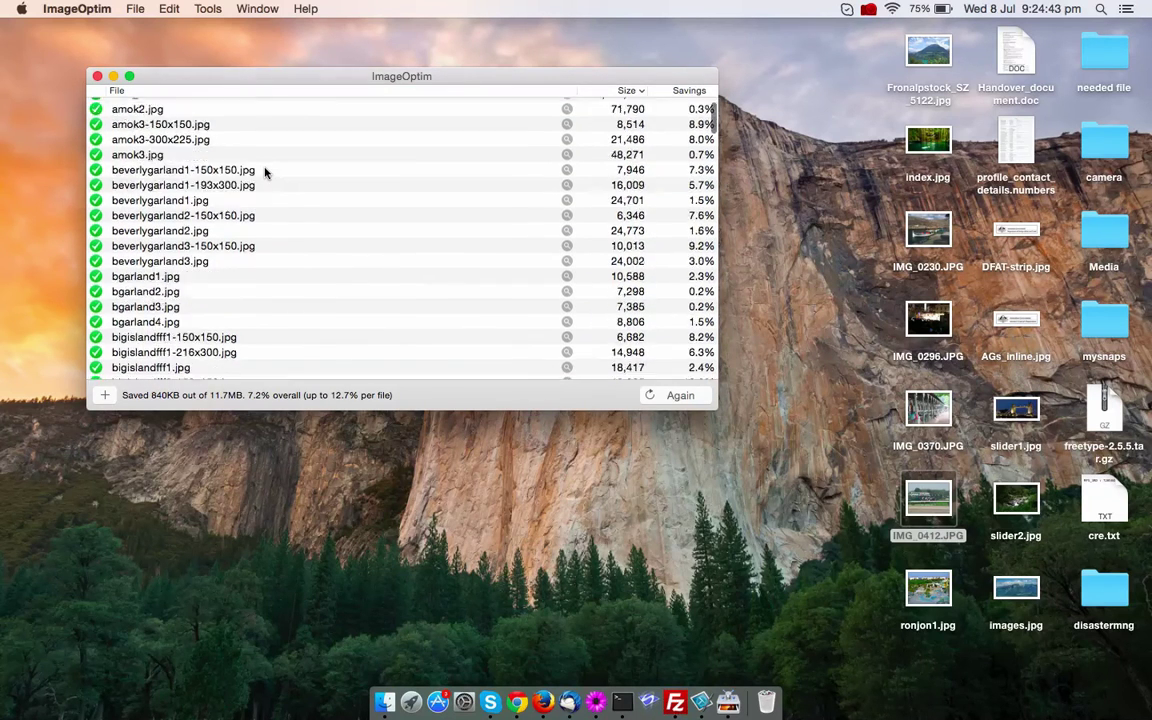
- Examine the overall savings summary for the optimized batch
left_click_drag(122, 396, 160, 398)
left_click(158, 398)
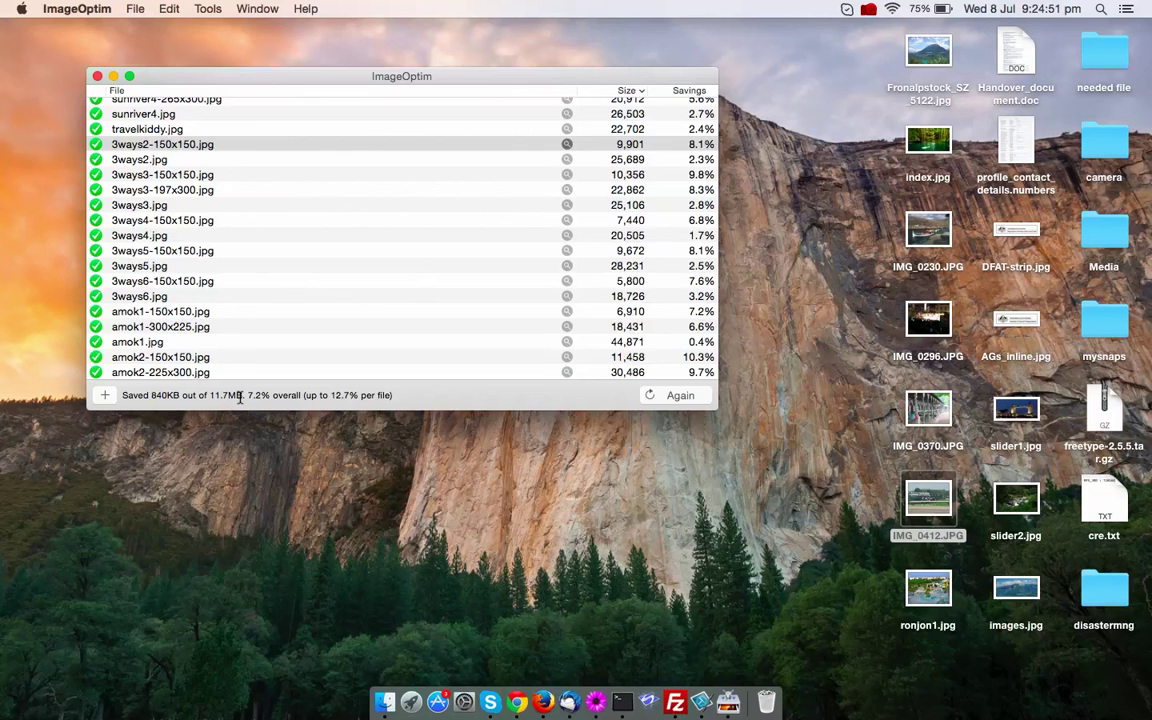
scroll(373, 252, "down", 3)
scroll(315, 149, "up", 2)
- Review the General preferences, toggle the Strip JPEG metadata option off and back on, and close the preferences
left_click(96, 12)
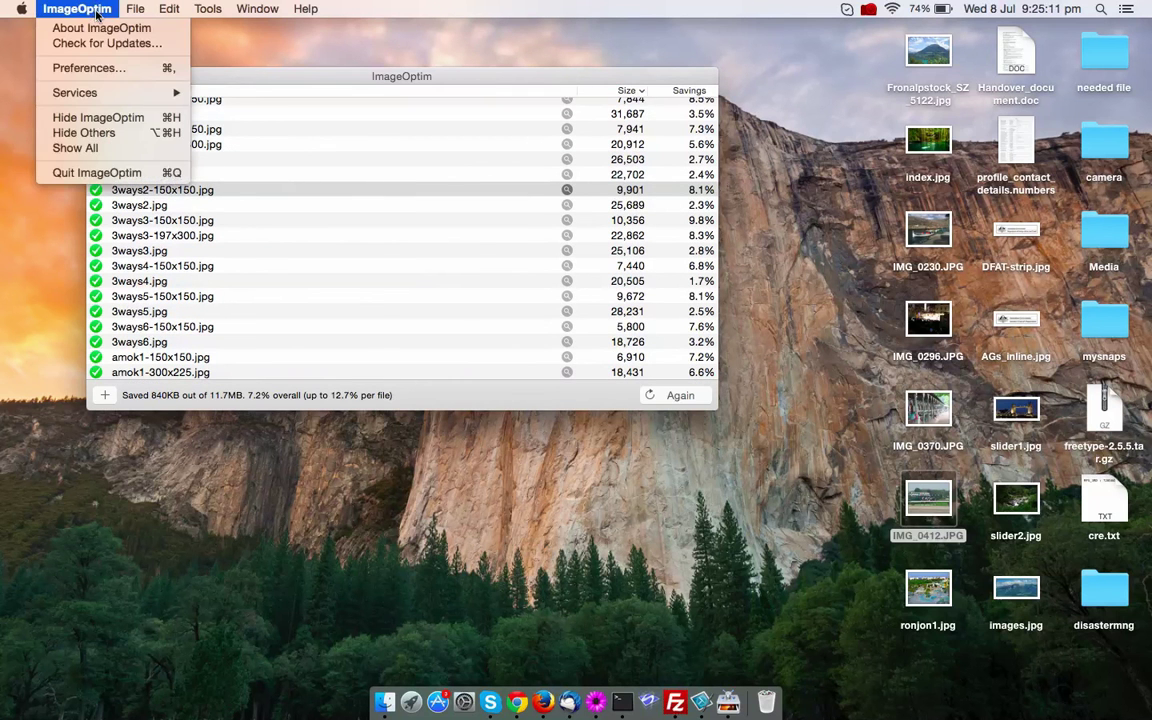
left_click(100, 68)
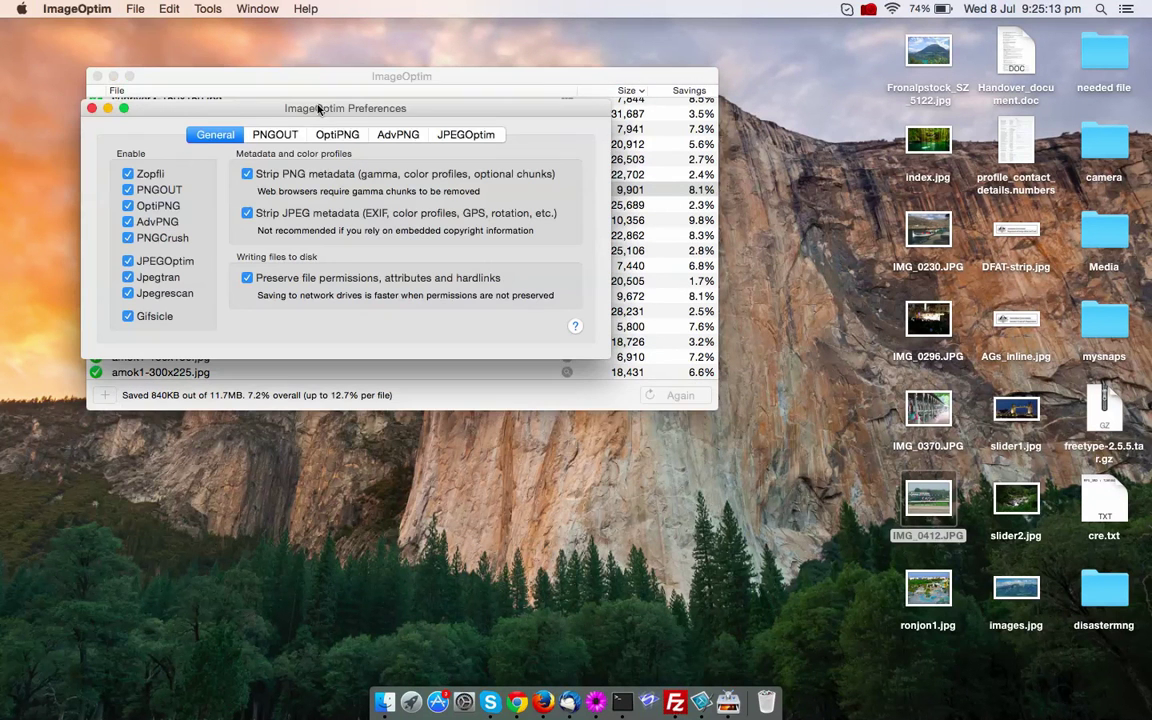
left_click(248, 214)
left_click(248, 214)
left_click(91, 108)
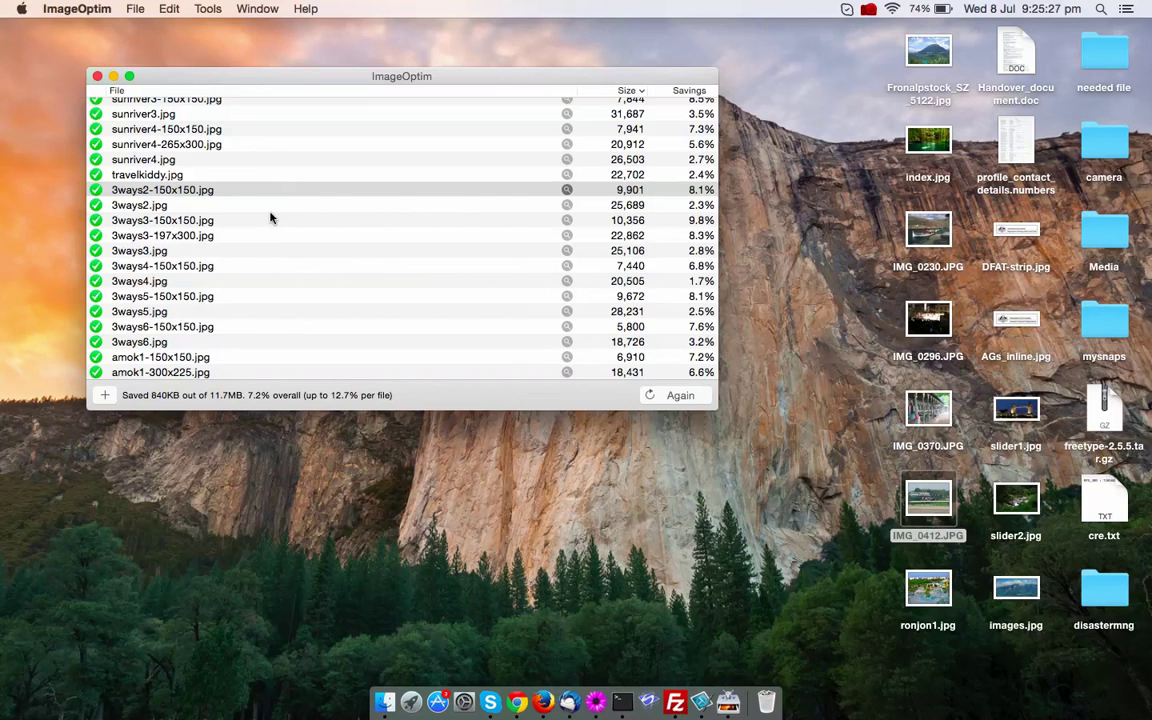